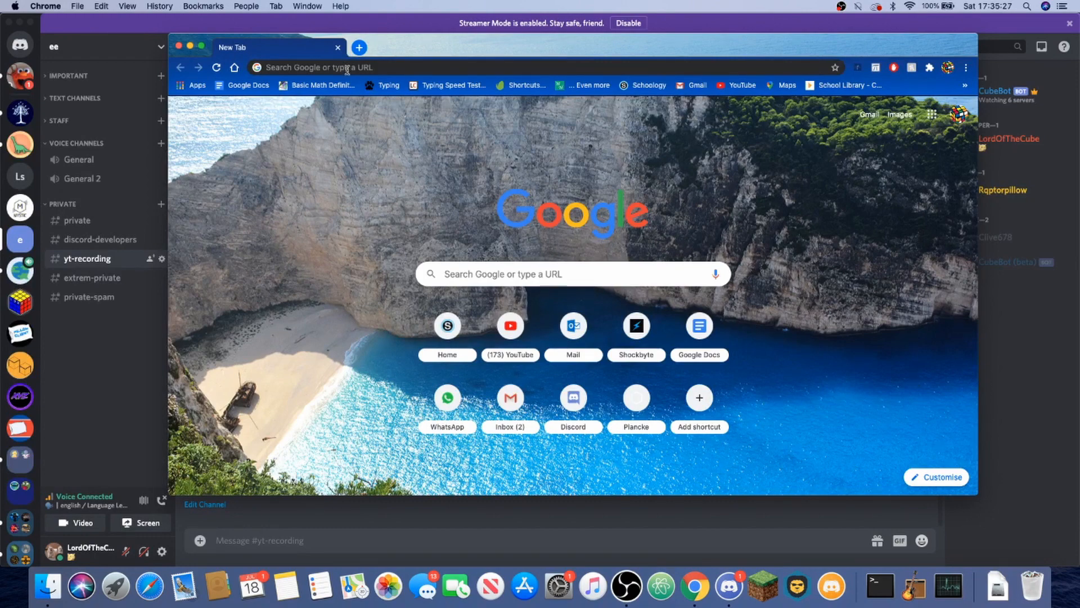
drag(425, 44, 378, 94)
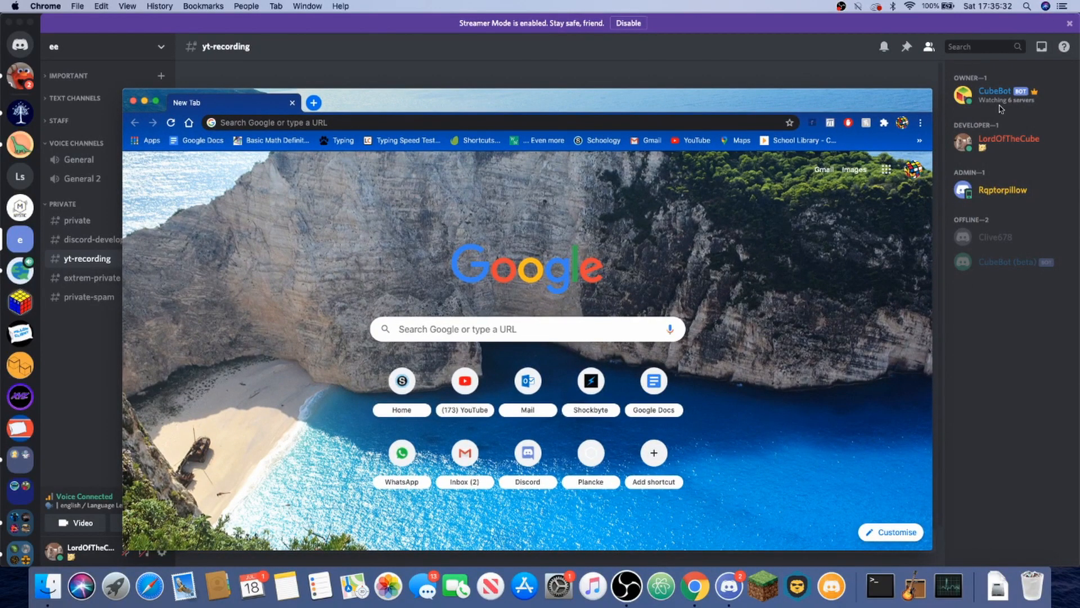
drag(696, 107, 721, 70)
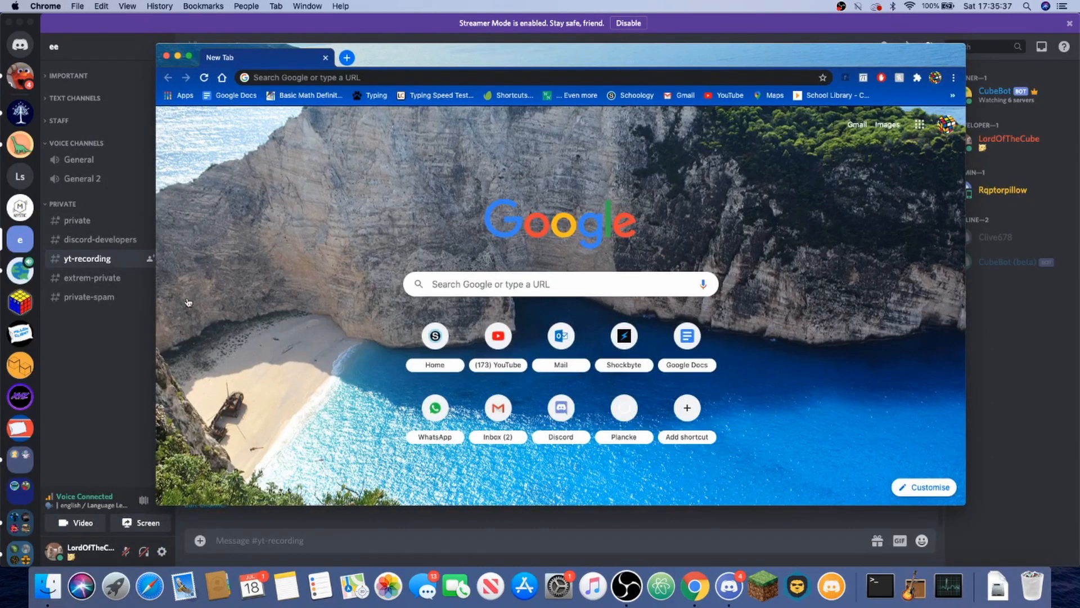
drag(435, 61, 440, 58)
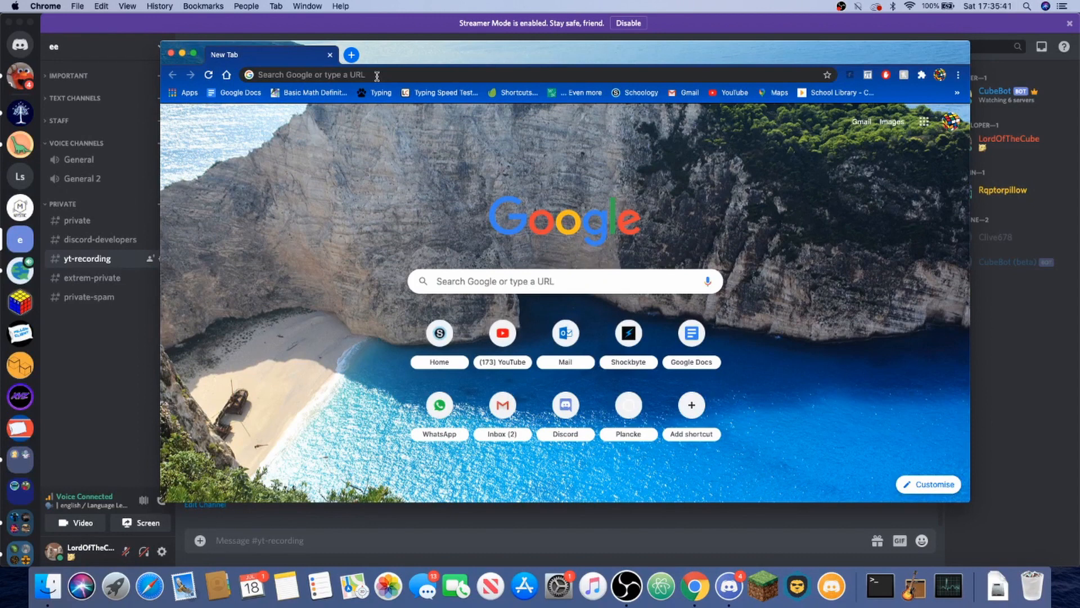
Open the Discord Developer Portal at discord.com/developers
click(376, 75)
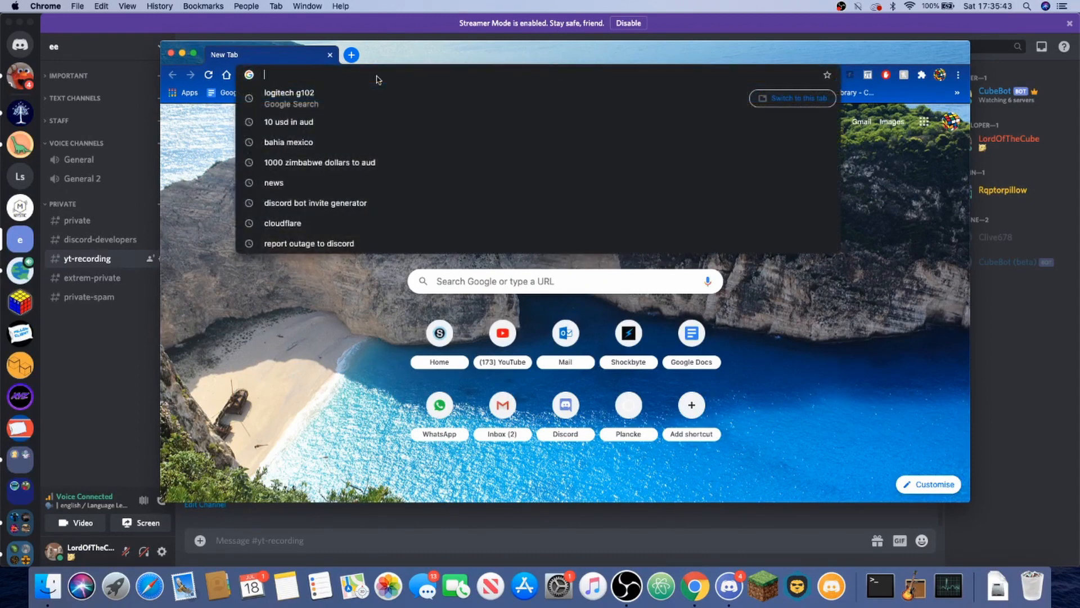
text(discord.)
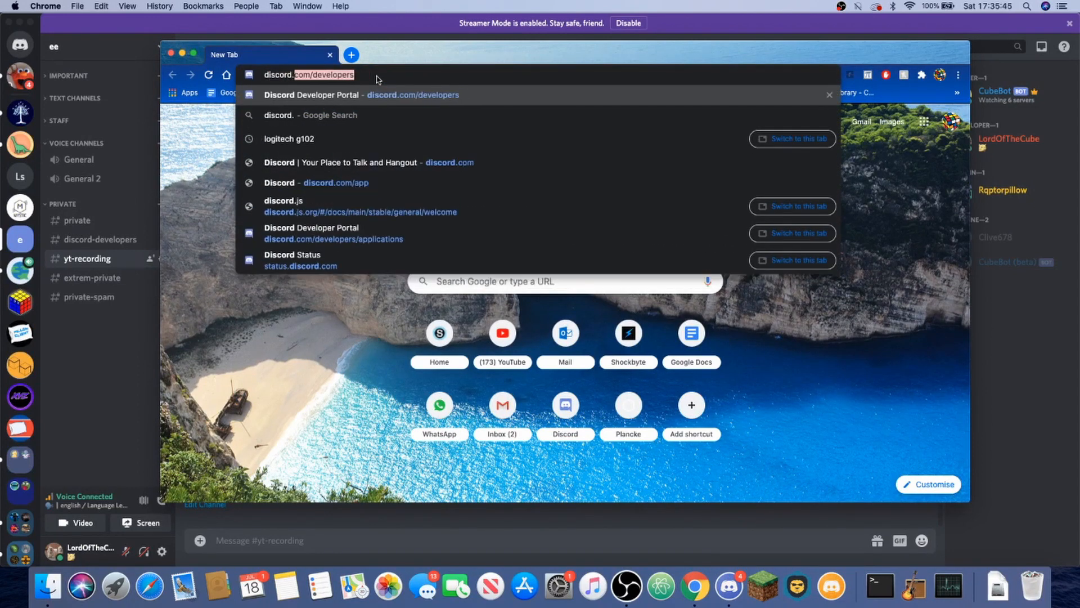
text(com)
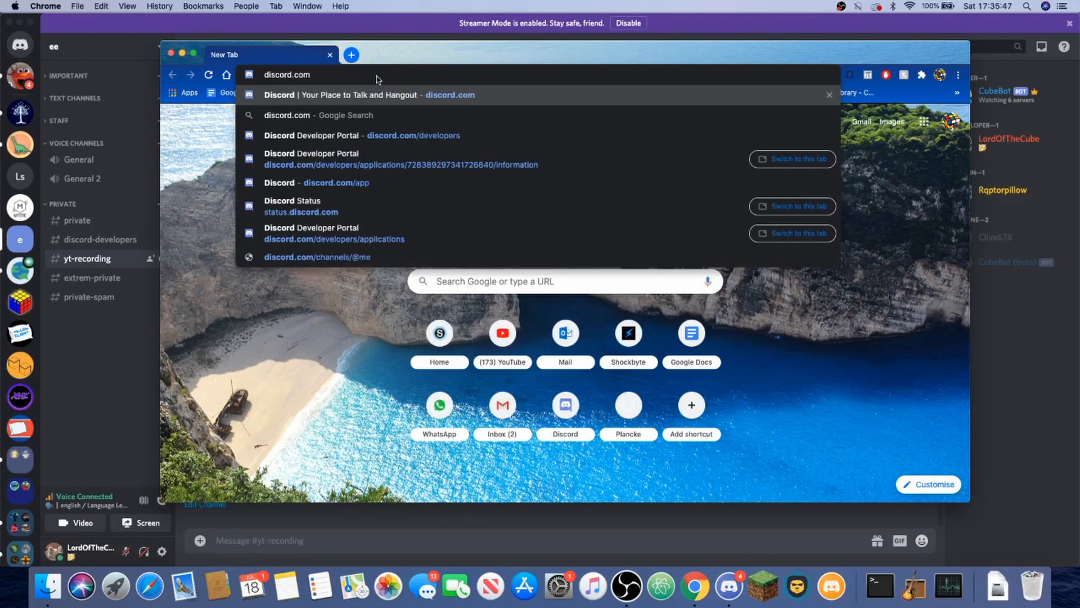
text(/dev)
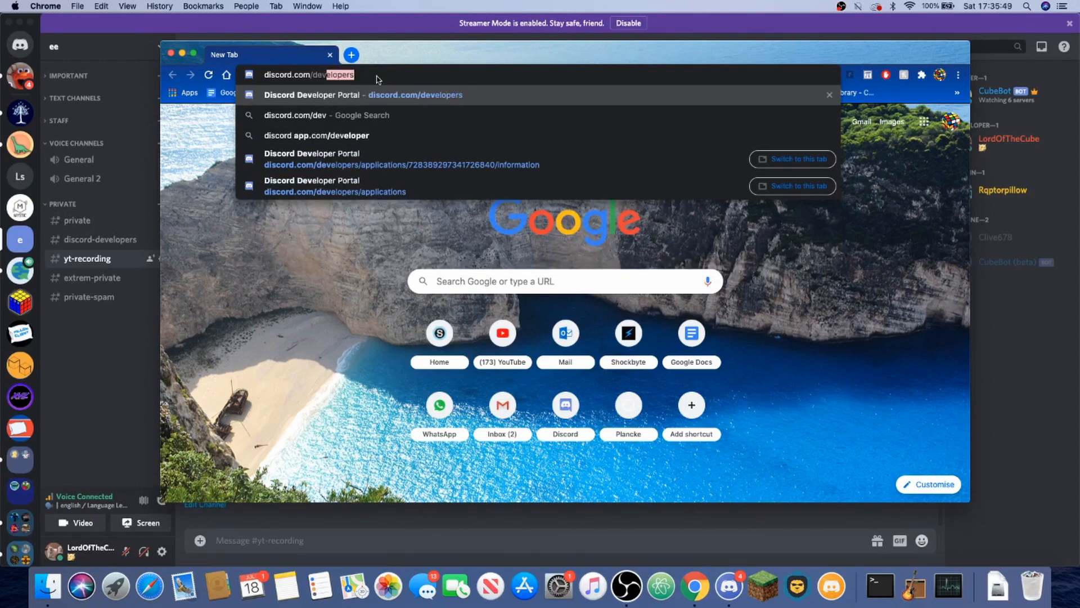
text(elopers)
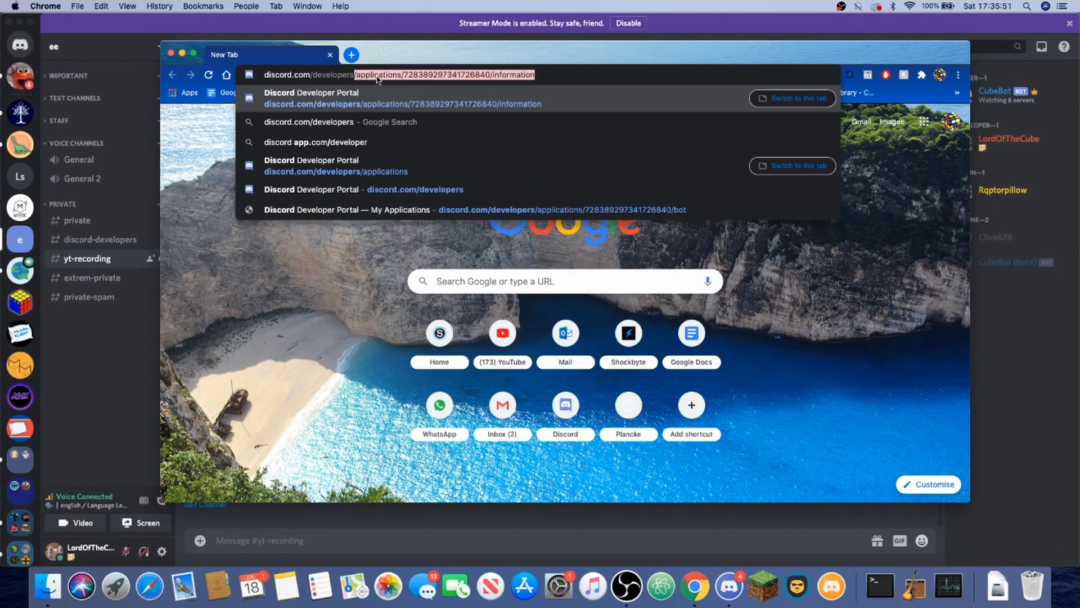
key(Delete)
key(Return)
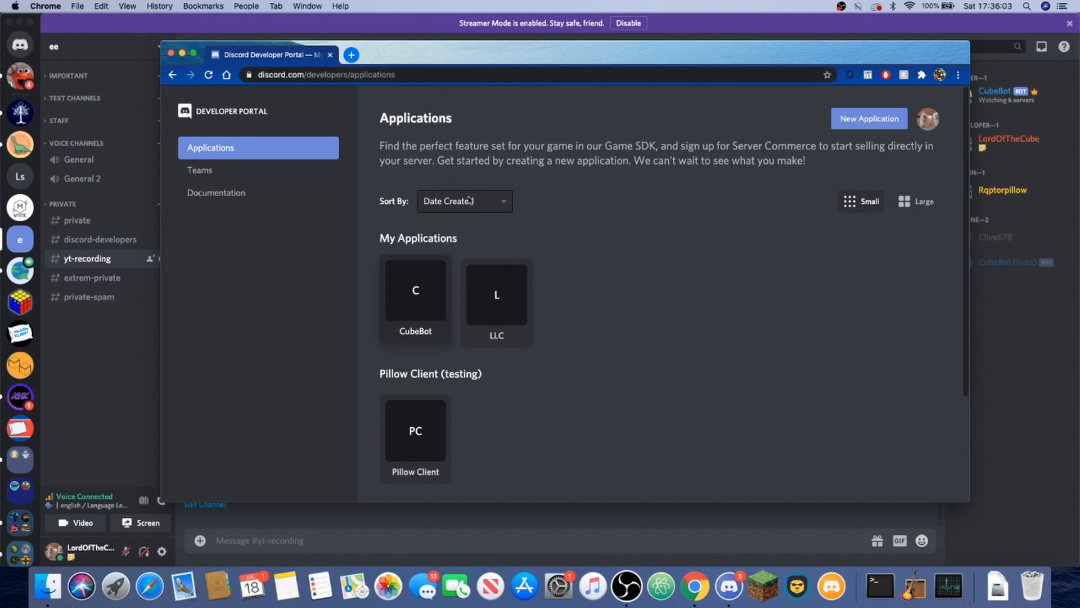
Create a new application named "YT tutorial Bot" under the Personal team
scroll(714, 290, down, 5)
scroll(714, 290, up, 5)
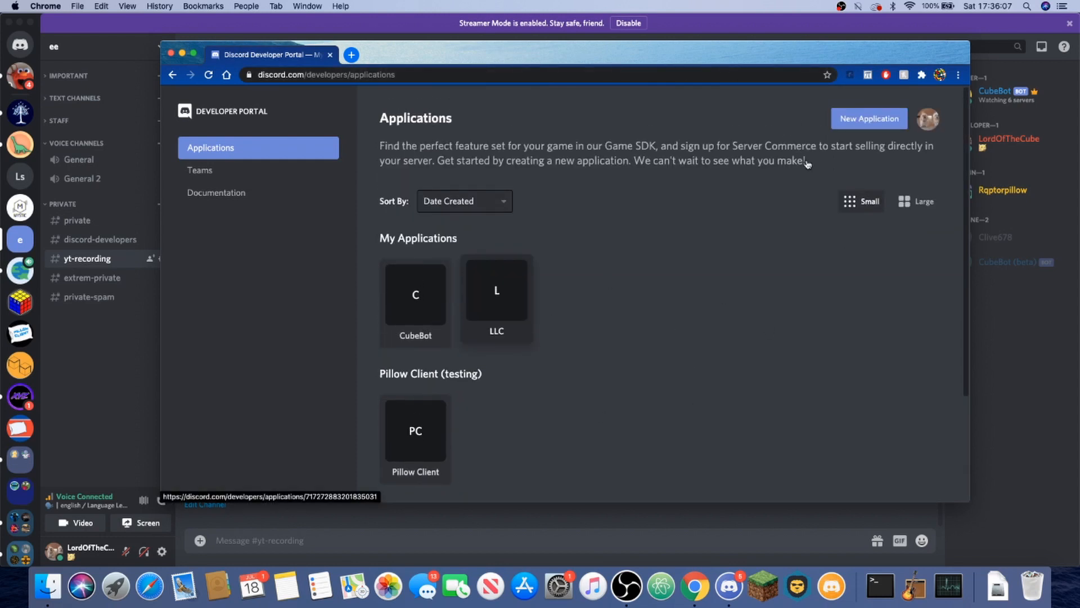
click(860, 120)
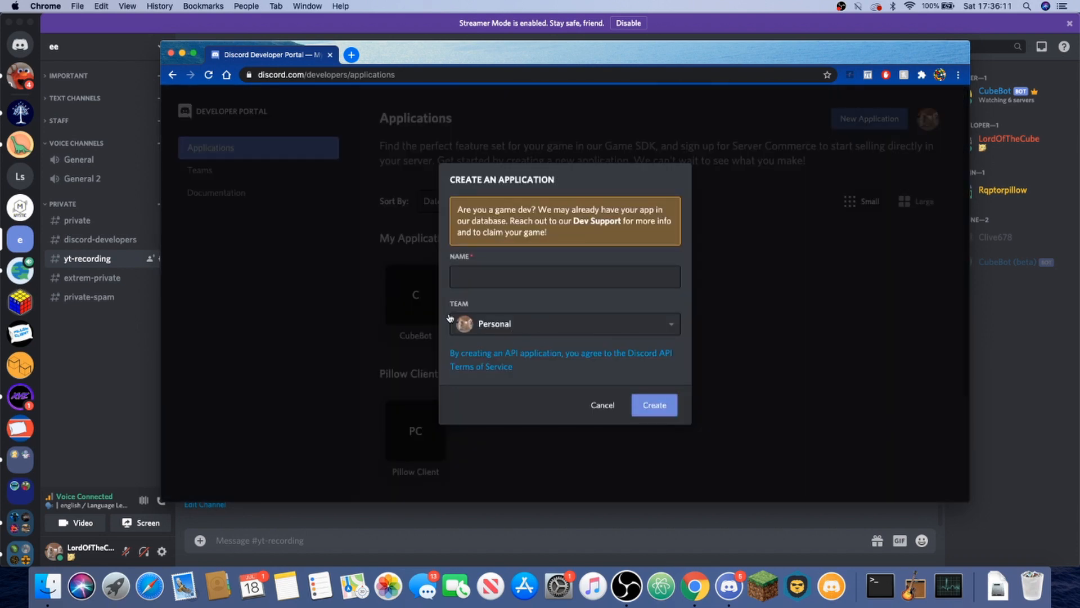
click(494, 274)
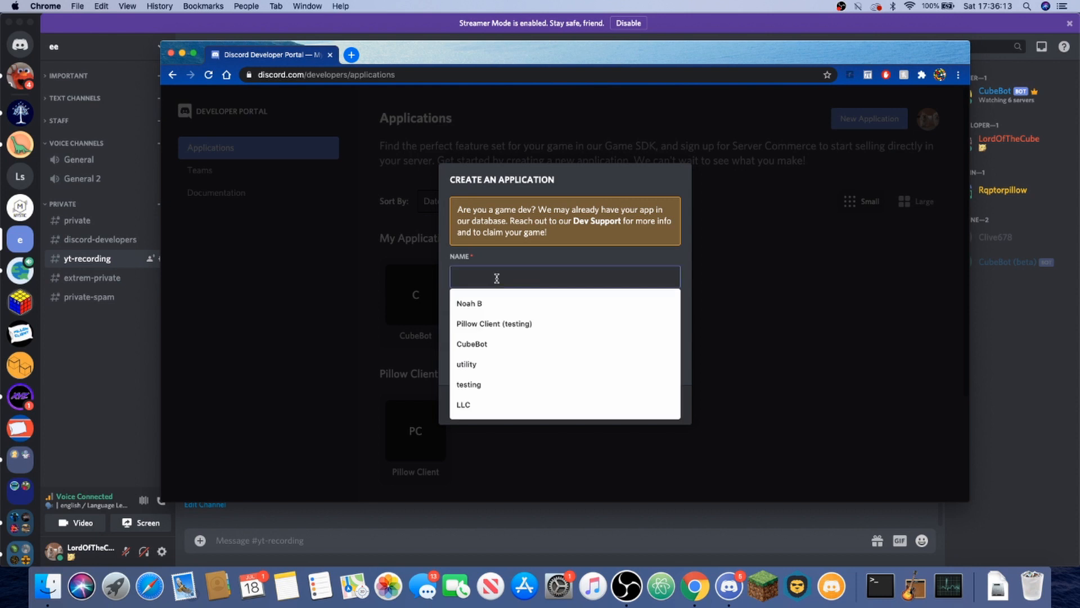
text(YT tutorial Bot)
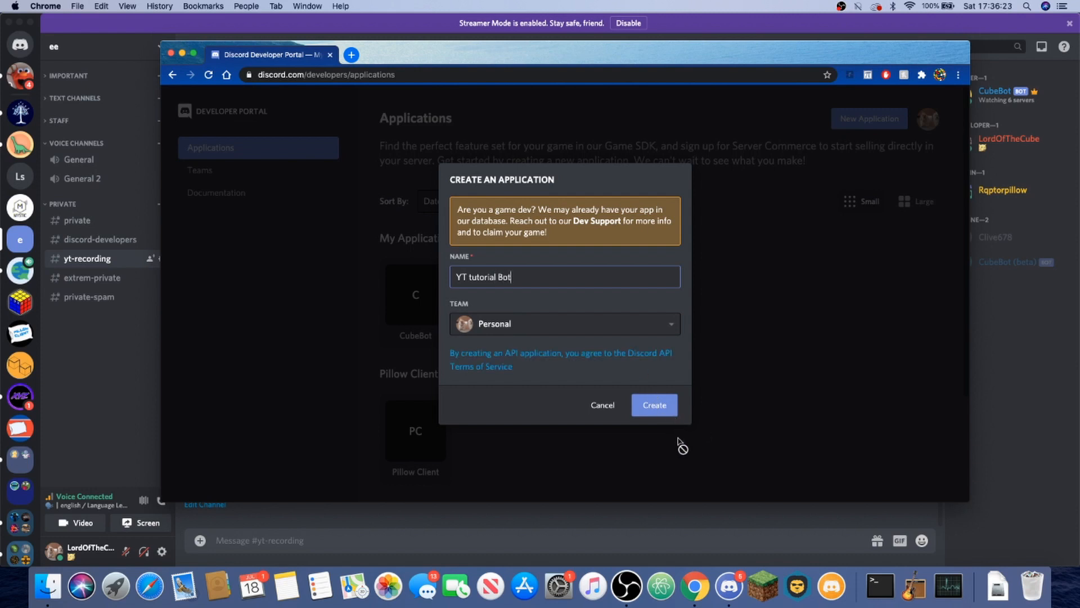
key(Return)
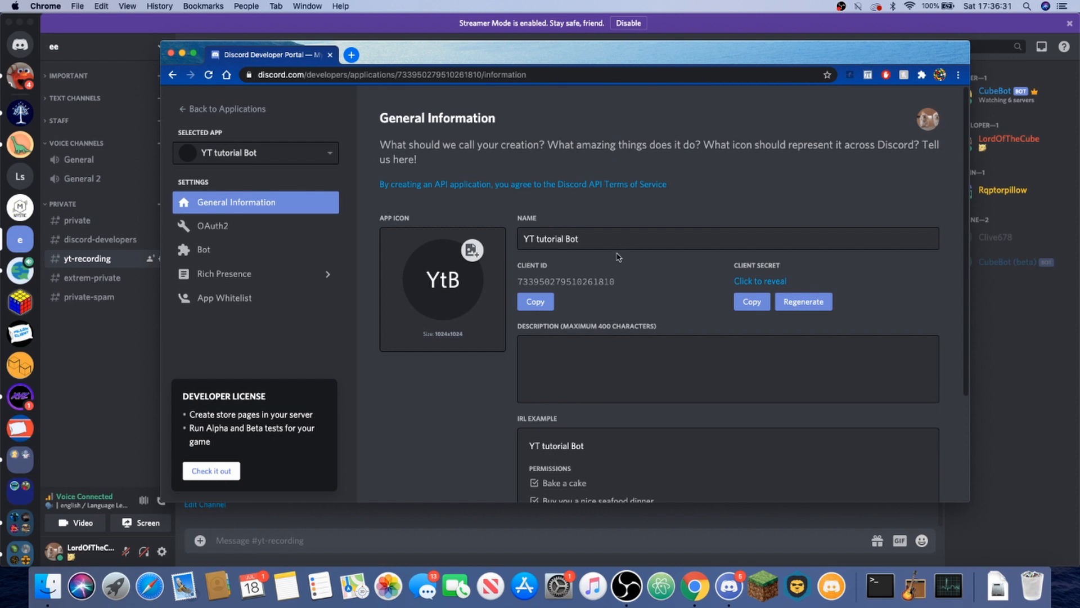
Add a bot user to the YT tutorial Bot application and confirm its creation
click(230, 253)
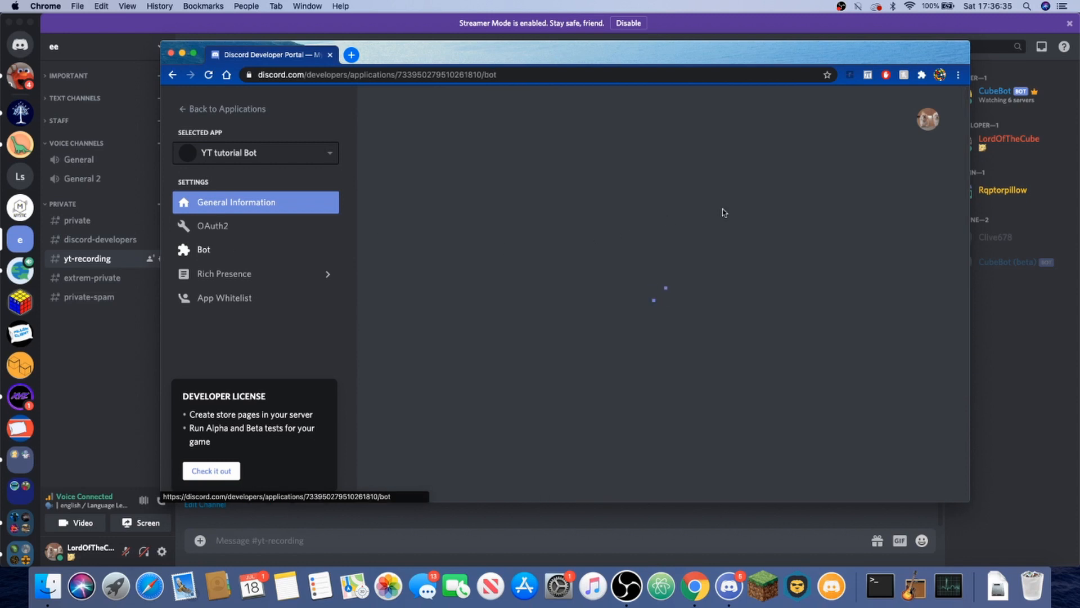
click(914, 226)
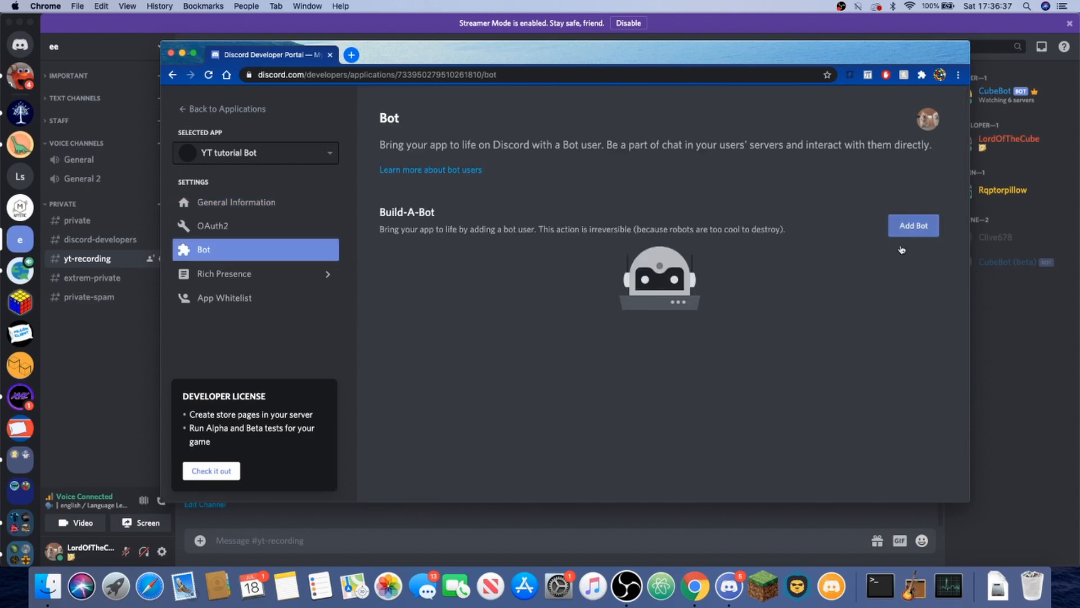
click(645, 332)
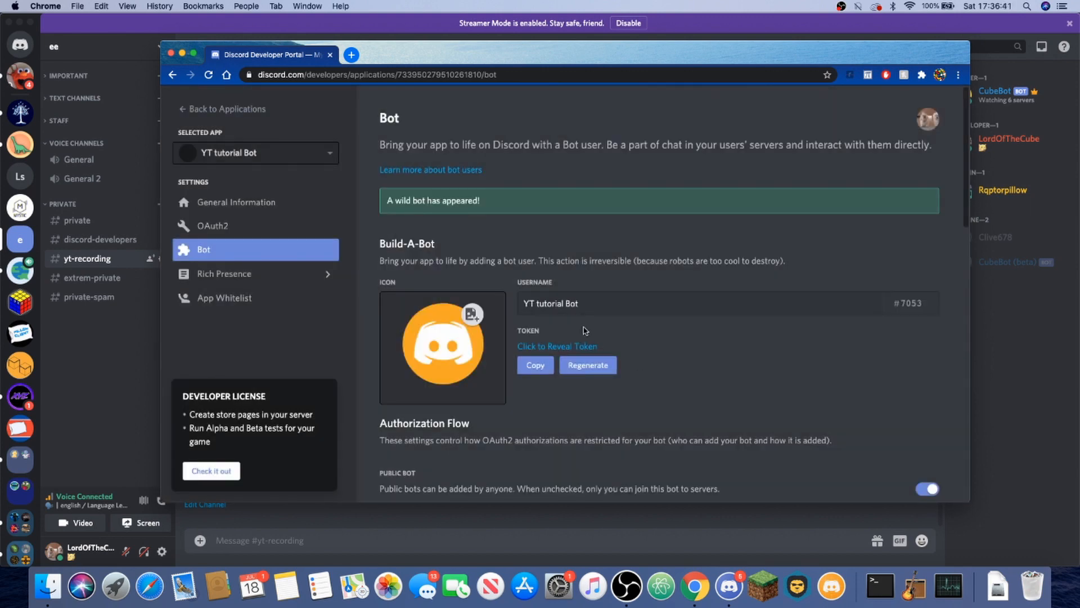
Examine the new bot's username, token area and authorization flow settings
click(589, 301)
key(super+a)
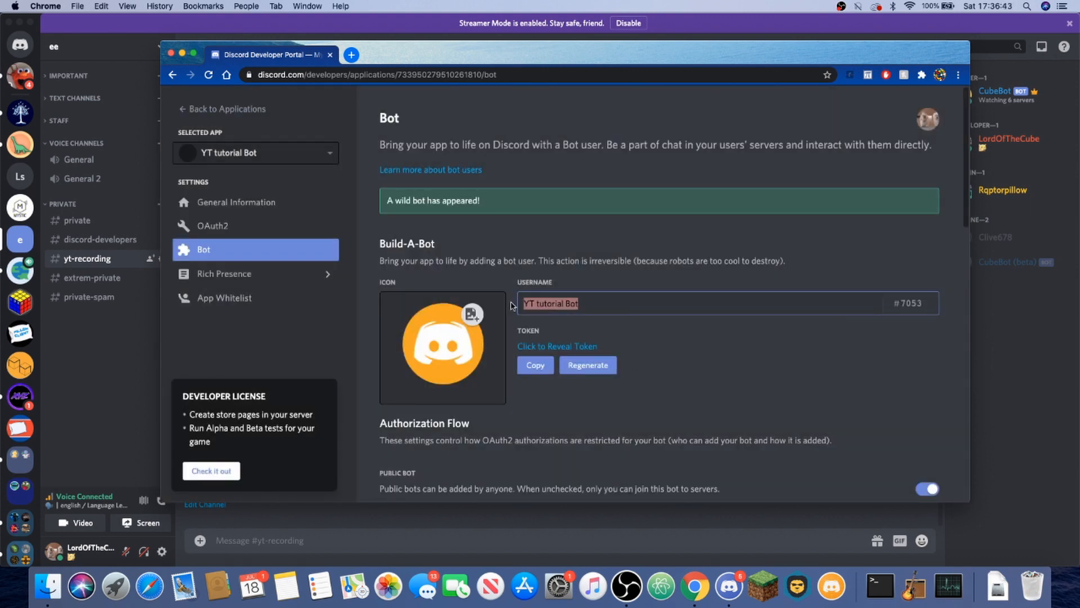
click(647, 299)
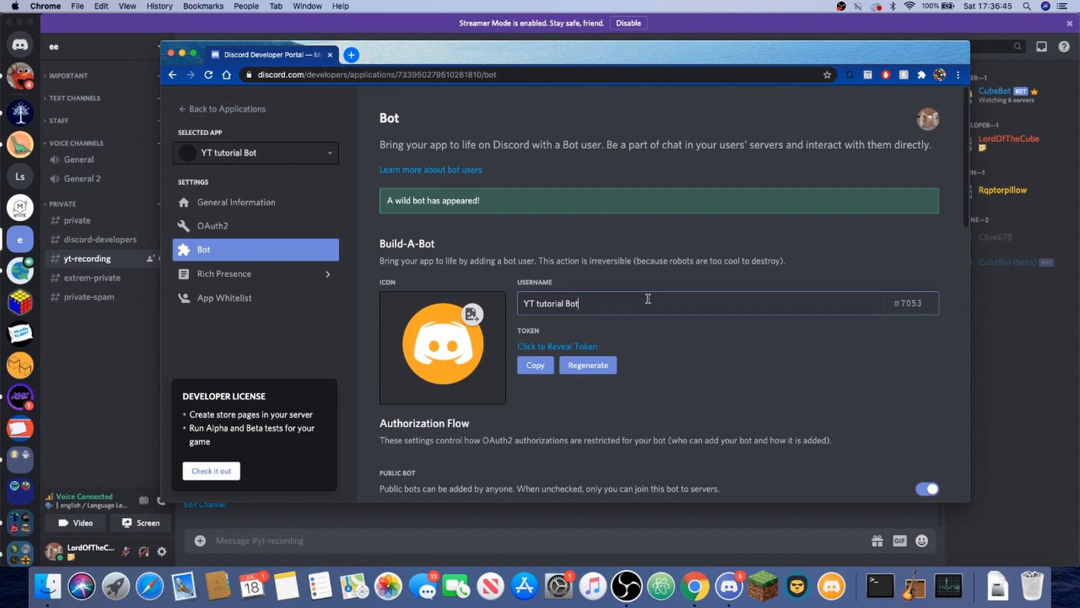
scroll(714, 336, down, 5)
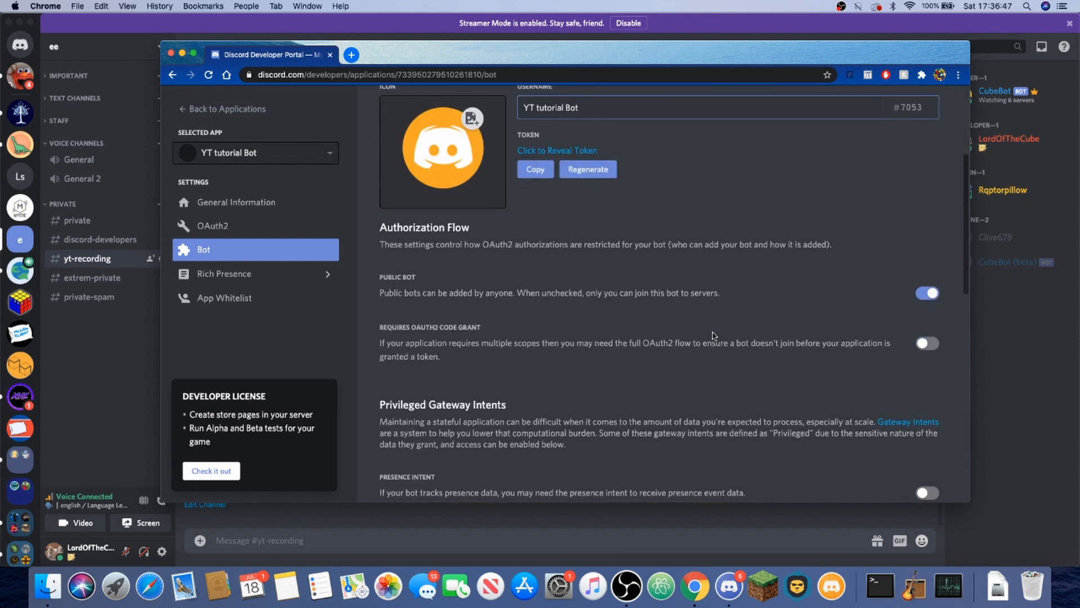
scroll(713, 336, up, 5)
click(713, 336)
scroll(713, 336, down, 1)
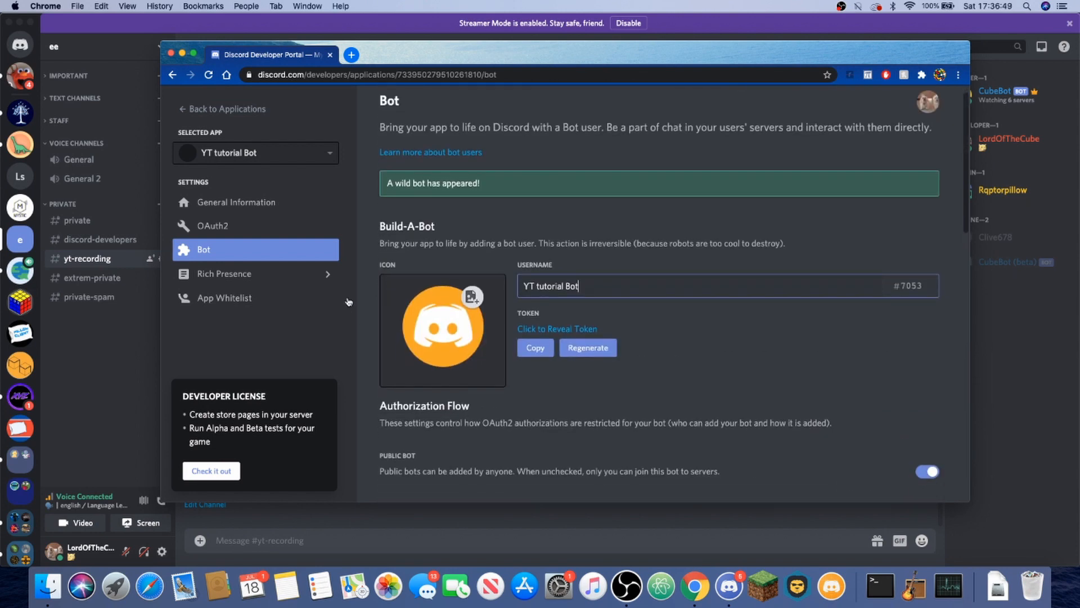
scroll(635, 457, down, 3)
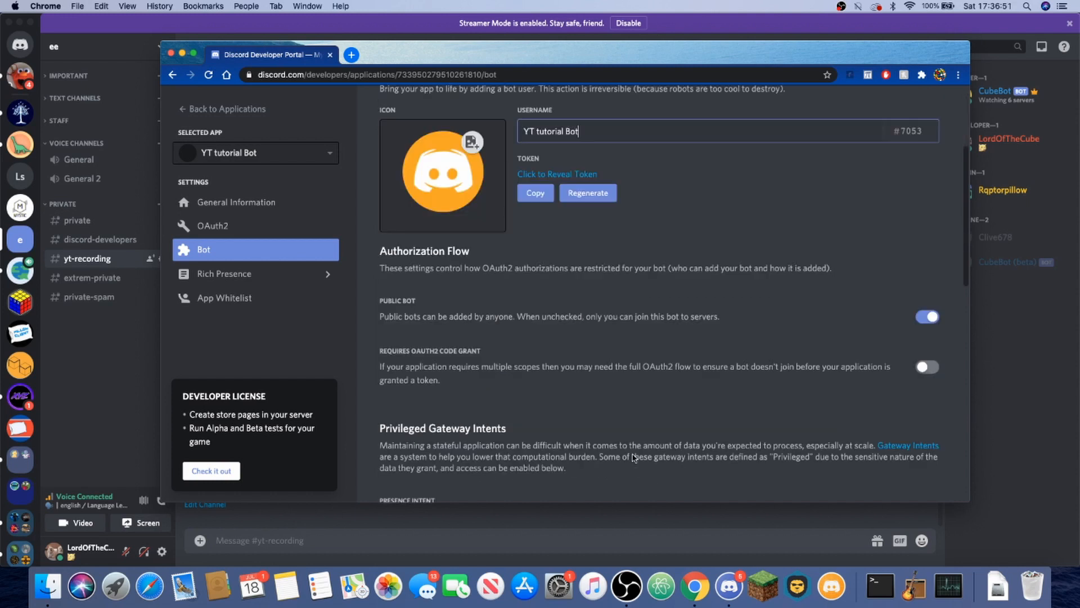
scroll(633, 454, down, 1)
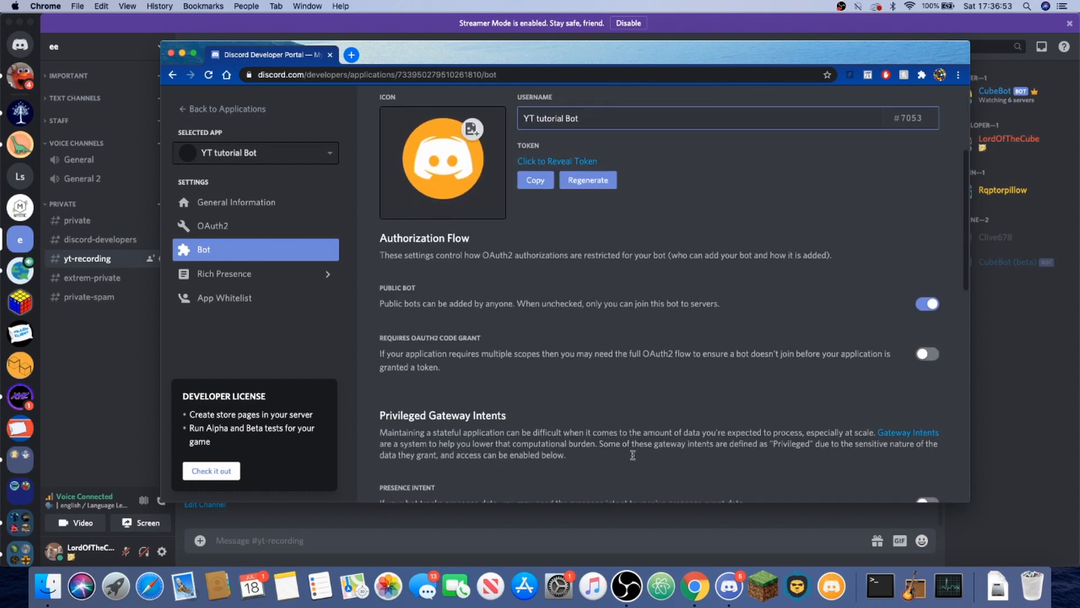
Turn off the Public Bot setting so only the owner can add the bot, and save the changes
drag(530, 280, 439, 285)
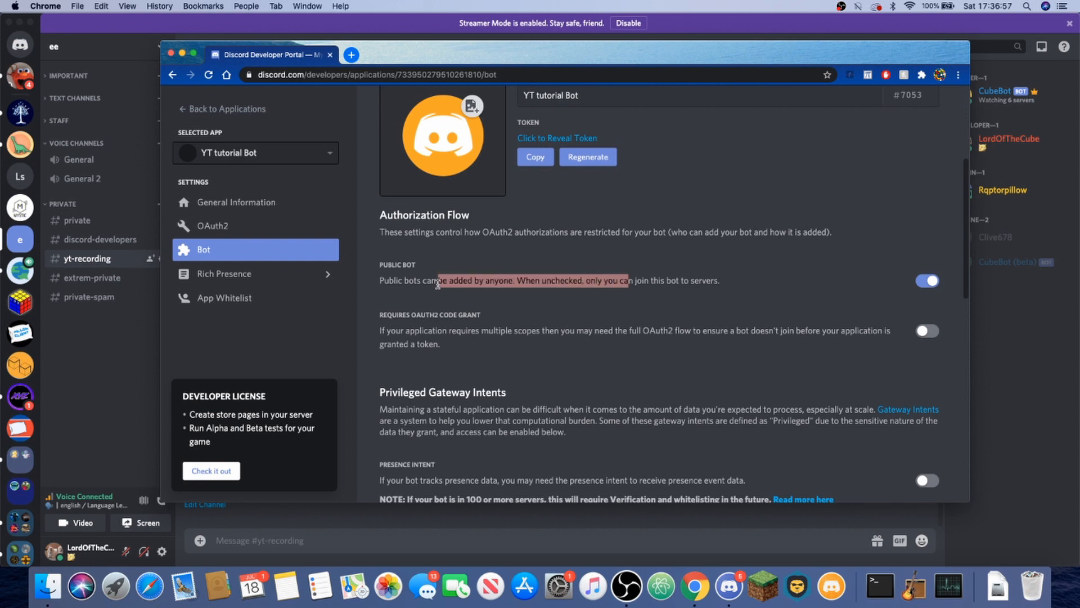
click(438, 285)
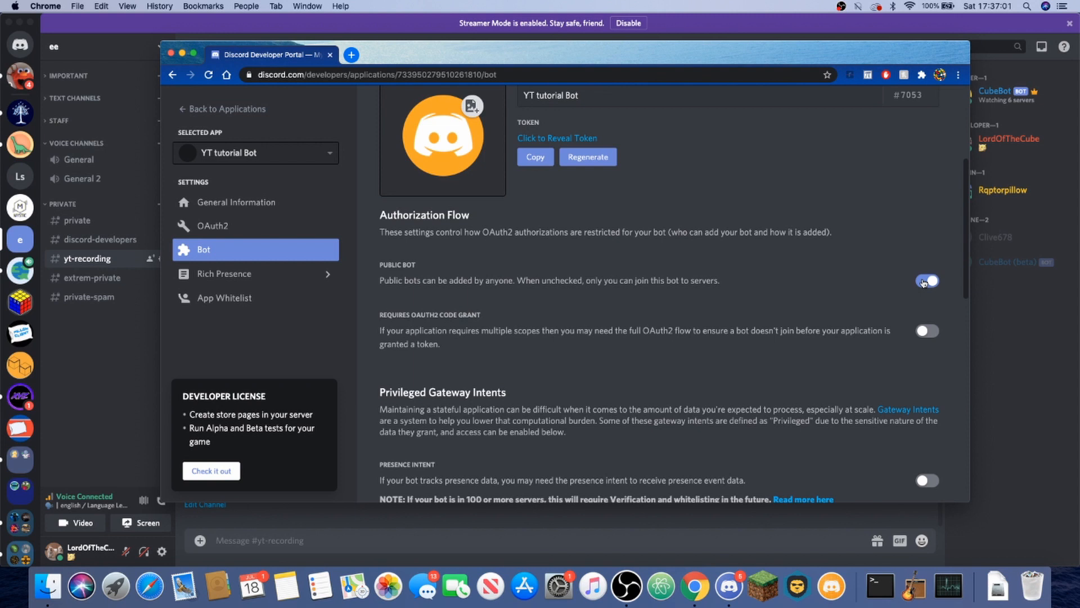
click(924, 281)
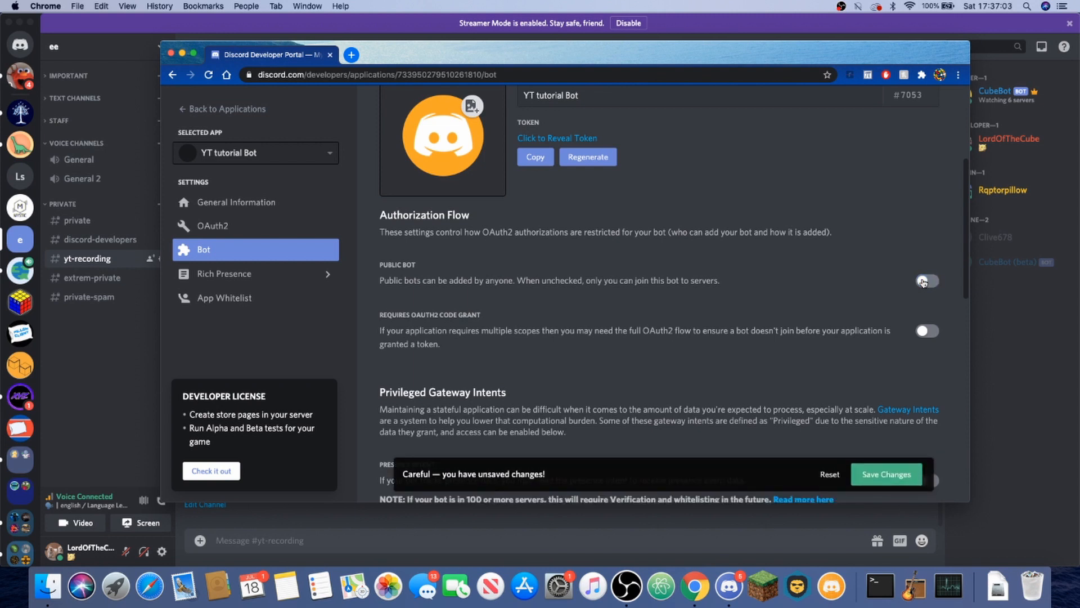
click(889, 474)
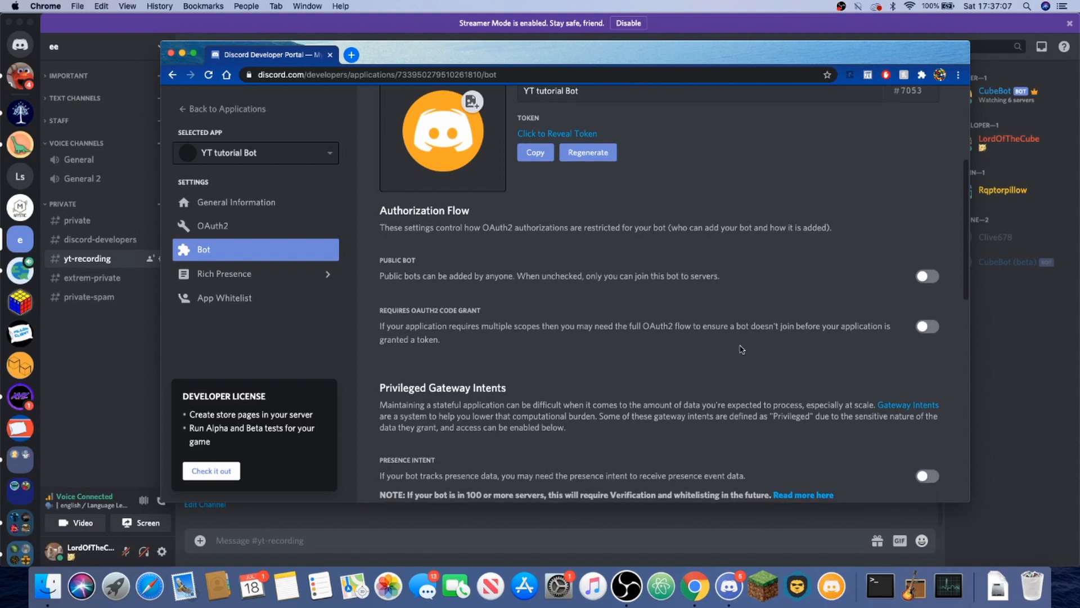
scroll(741, 349, down, 3)
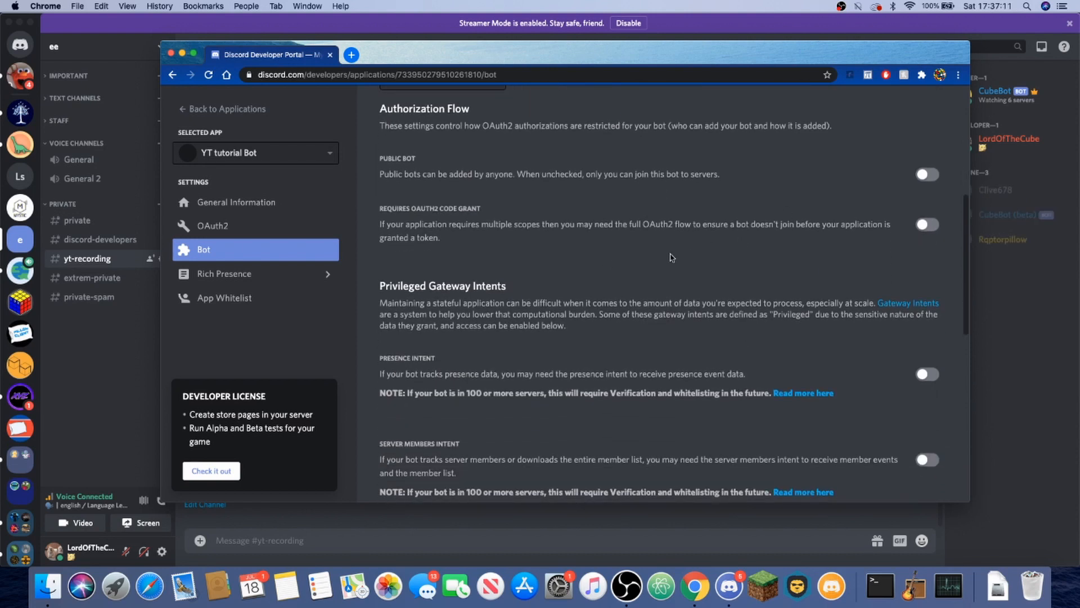
scroll(666, 258, down, 1)
scroll(646, 257, down, 1)
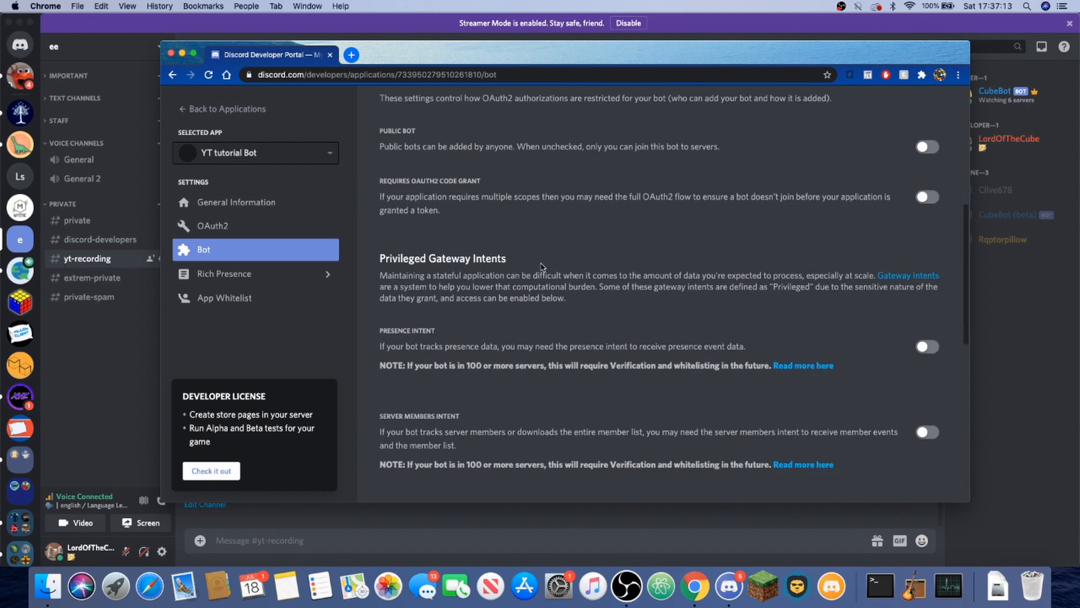
scroll(585, 253, down, 1)
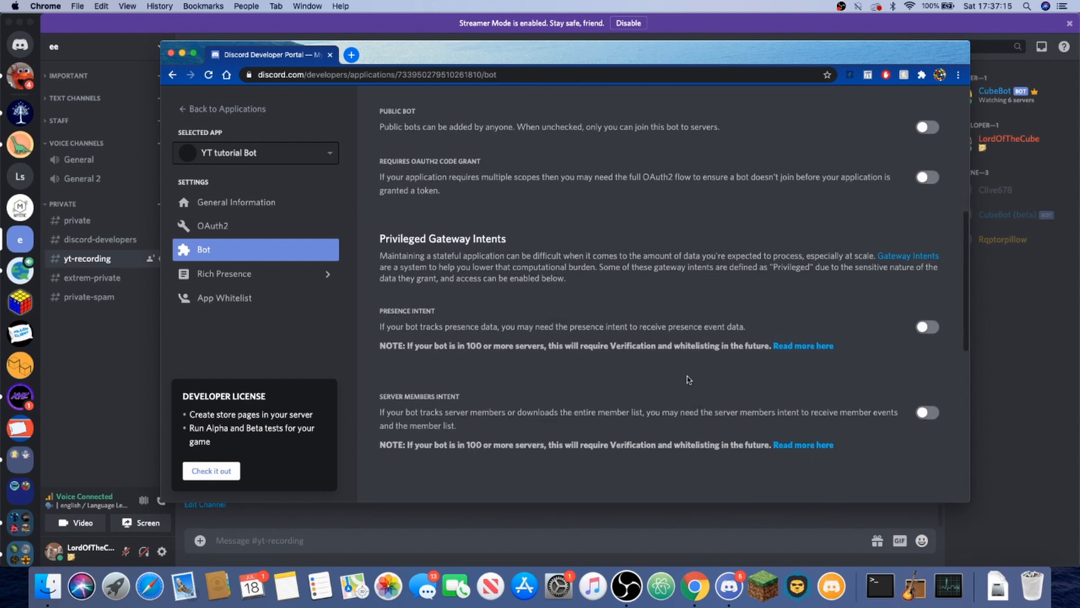
click(215, 204)
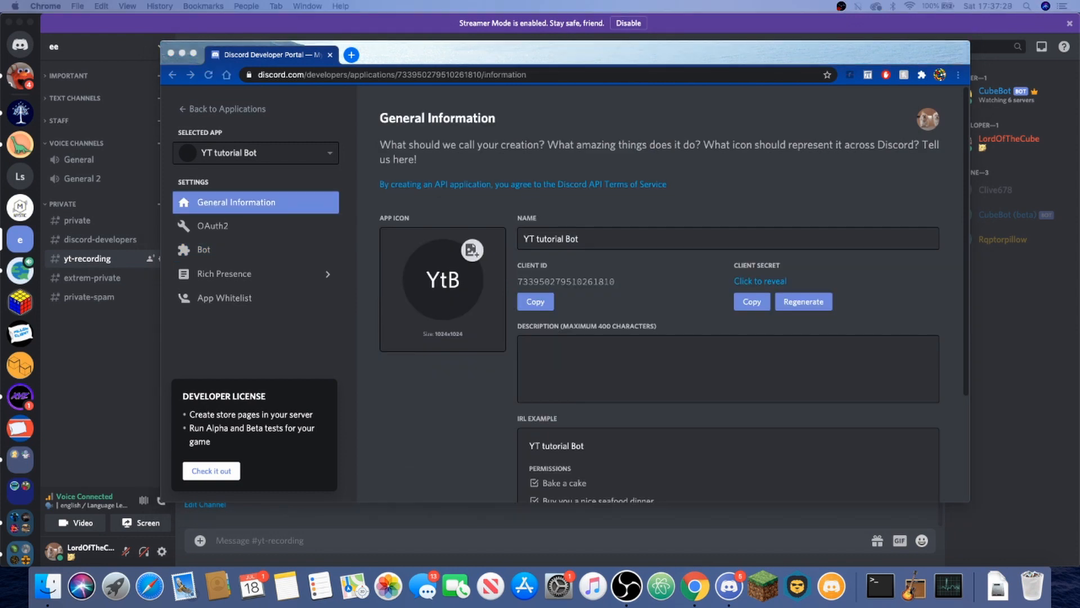
click(351, 54)
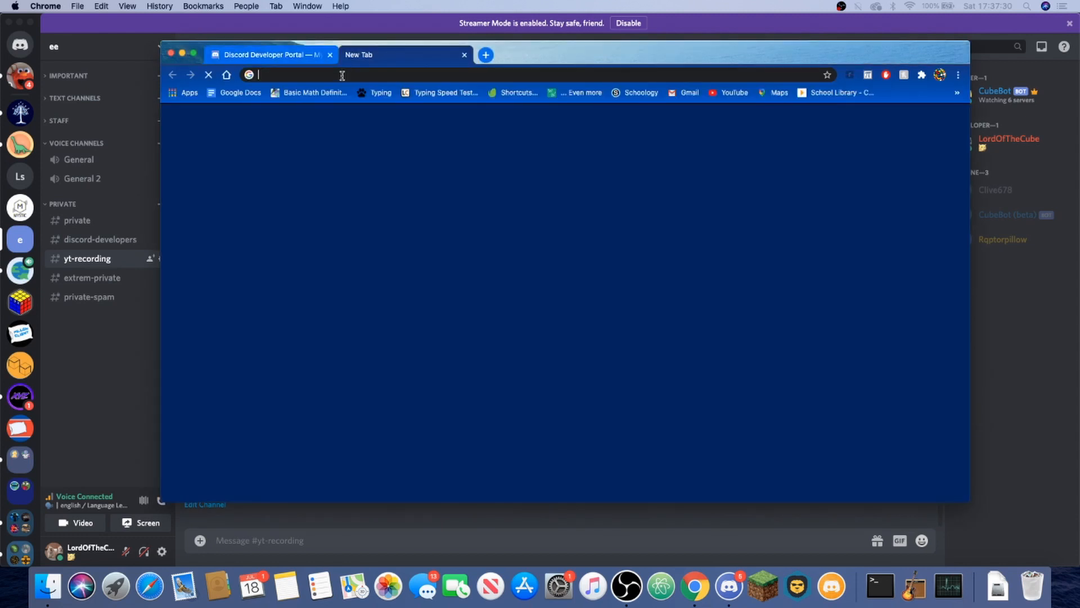
text(https://discordapi.com/permissions.html#0)
key(Return)
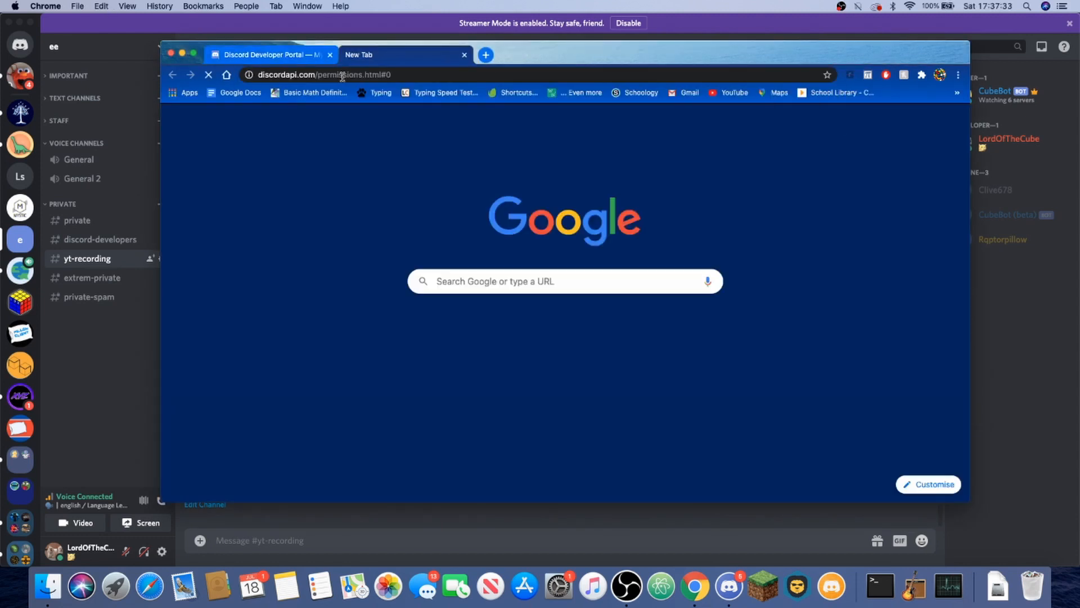
Copy the application's client ID from its general information and return to the permissions calculator
click(276, 54)
click(533, 305)
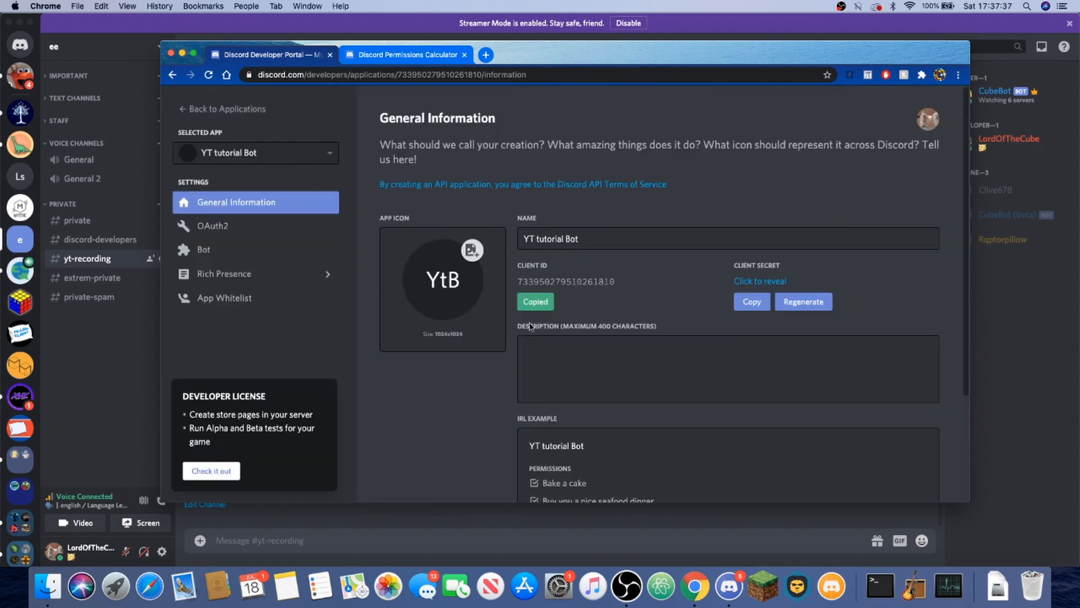
click(405, 59)
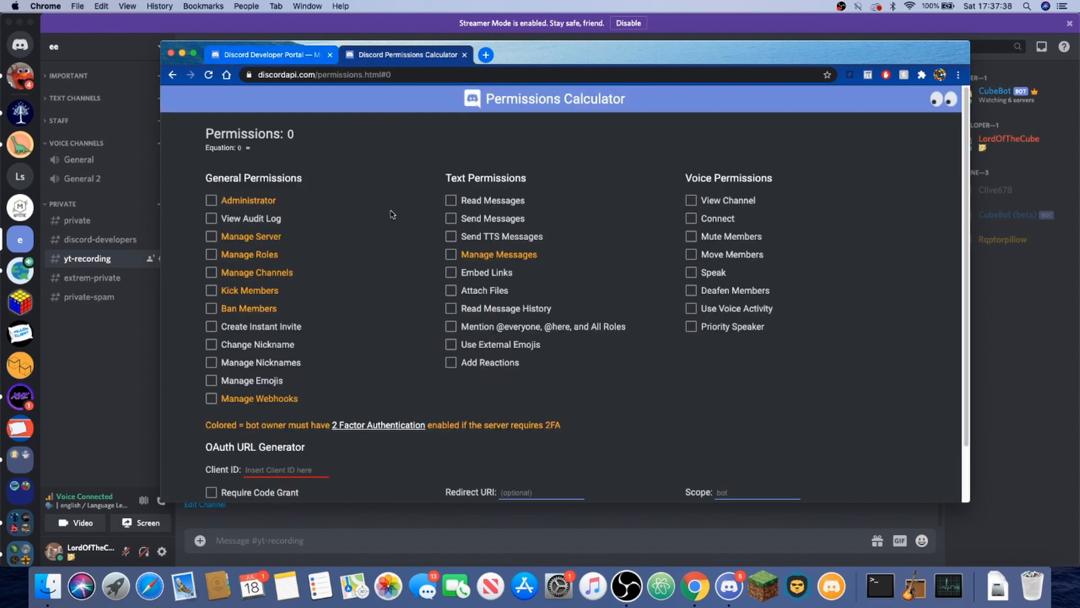
Paste the application's client ID into the OAuth URL generator and select the Administrator permission for the bot's invite link
click(283, 472)
key(super+v)
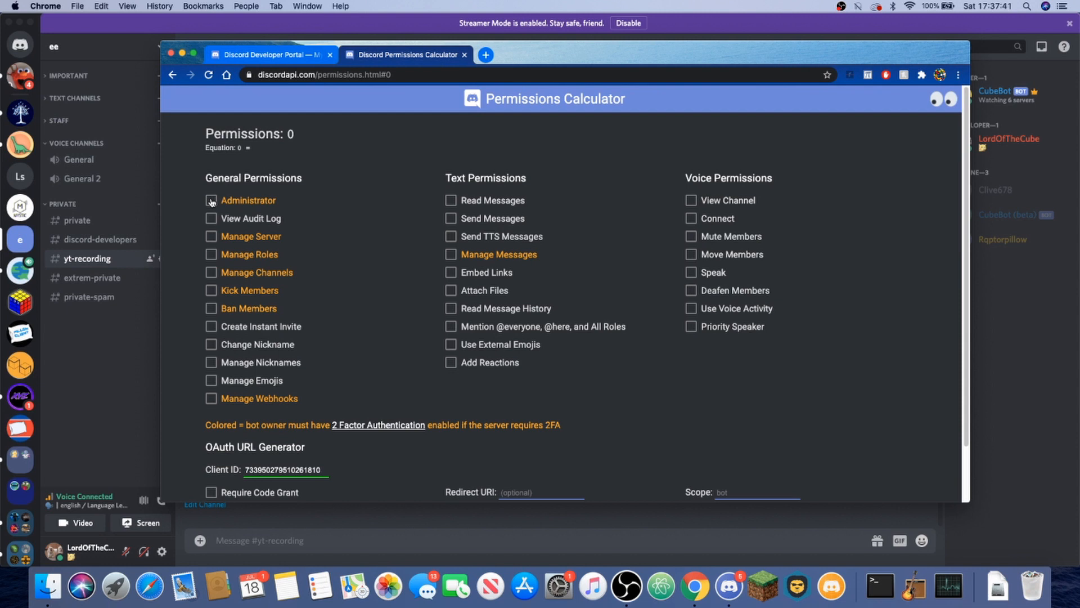
scroll(427, 421, down, 1)
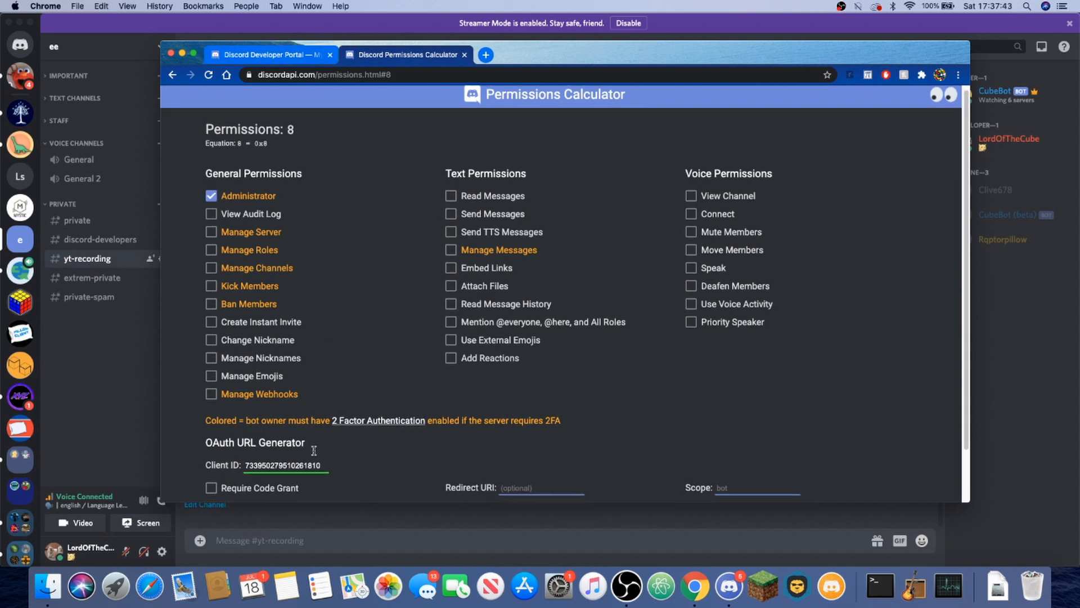
scroll(550, 482, down, 2)
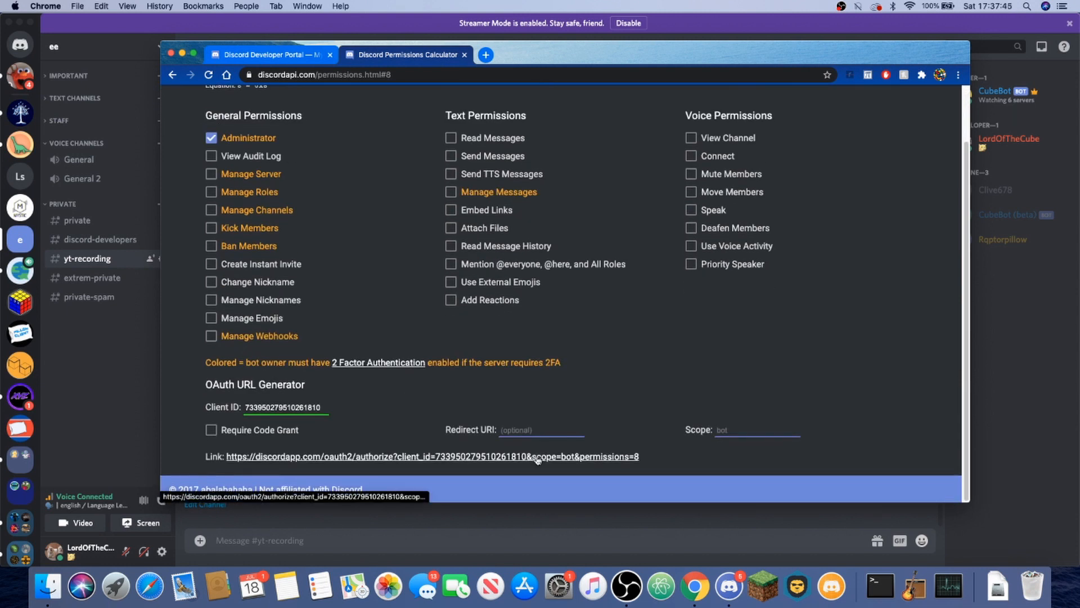
scroll(538, 460, up, 2)
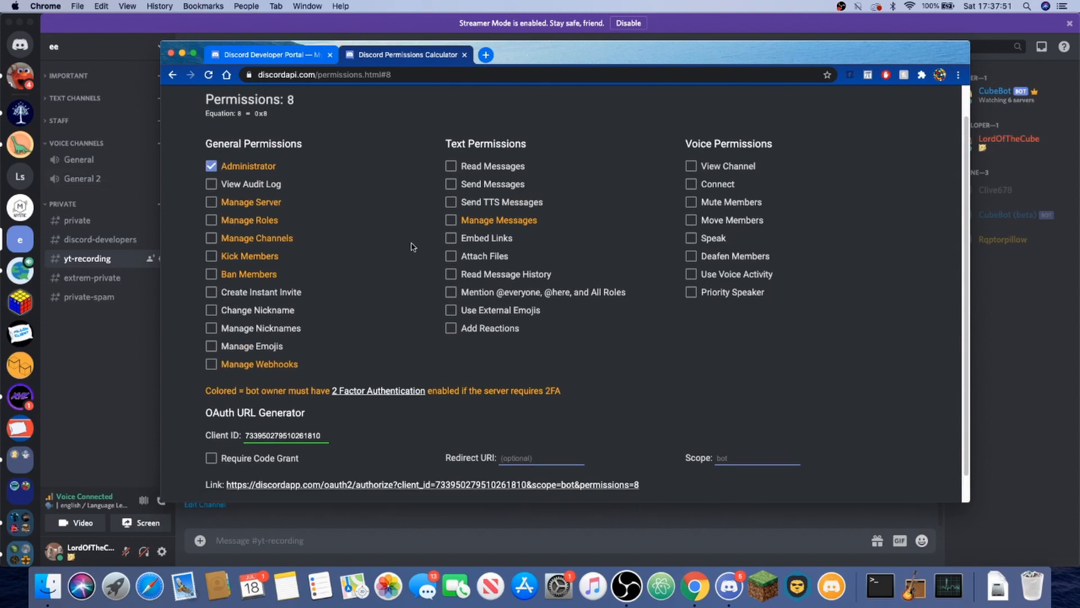
scroll(414, 246, down, 1)
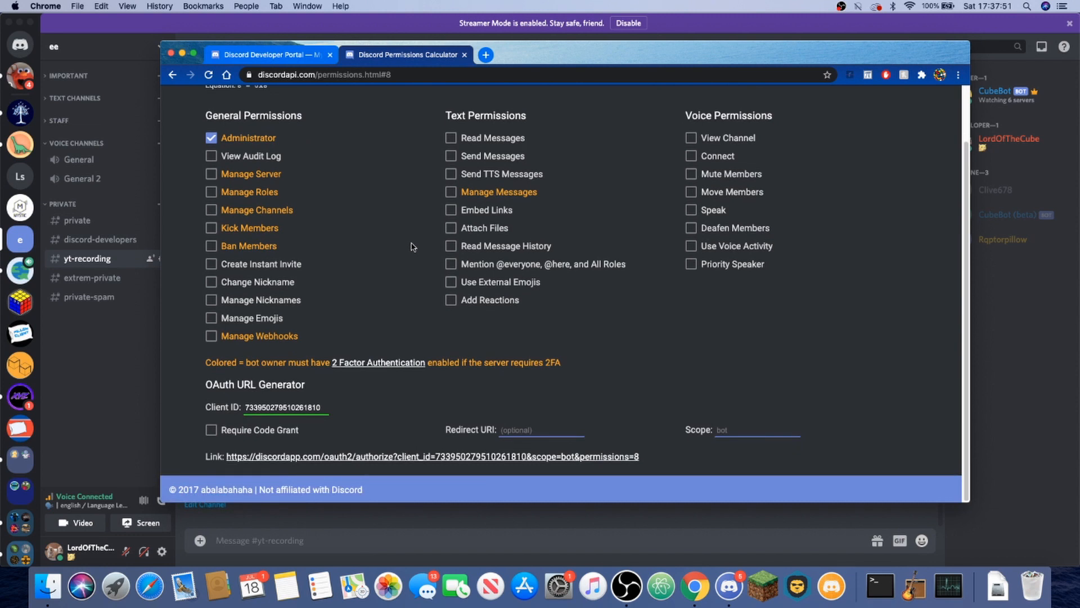
Open the generated invite link and authorize YT tutorial Bot as Administrator on the ee server, completing the robot check
click(447, 456)
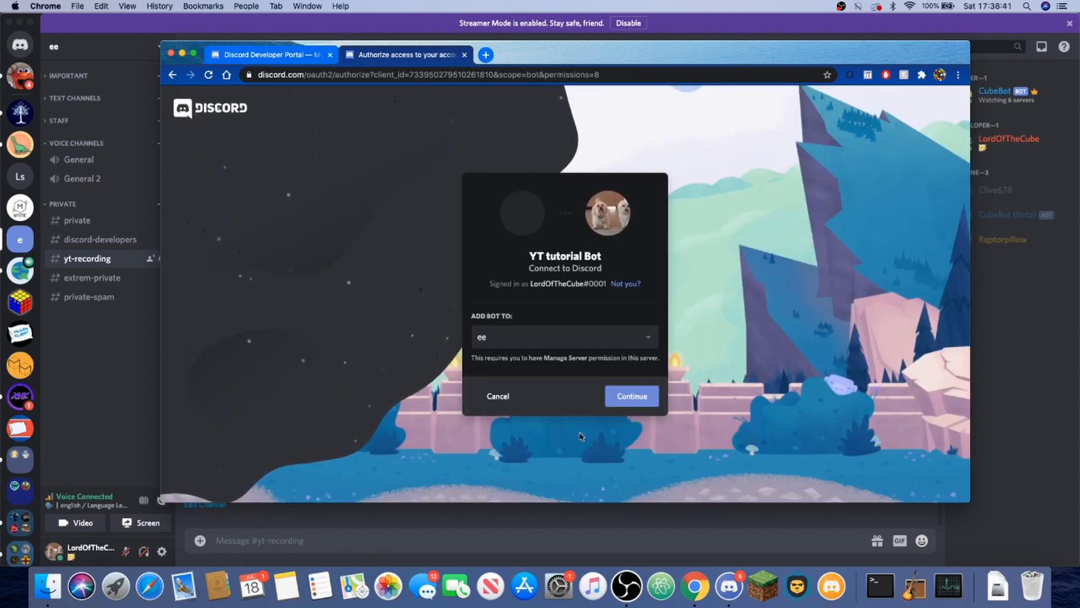
click(634, 400)
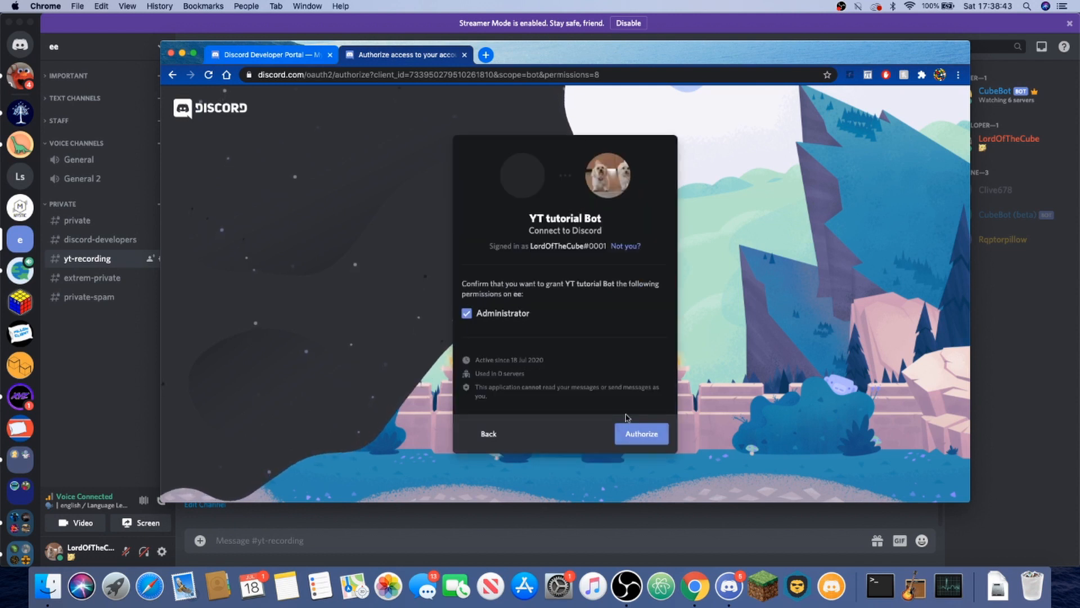
click(647, 436)
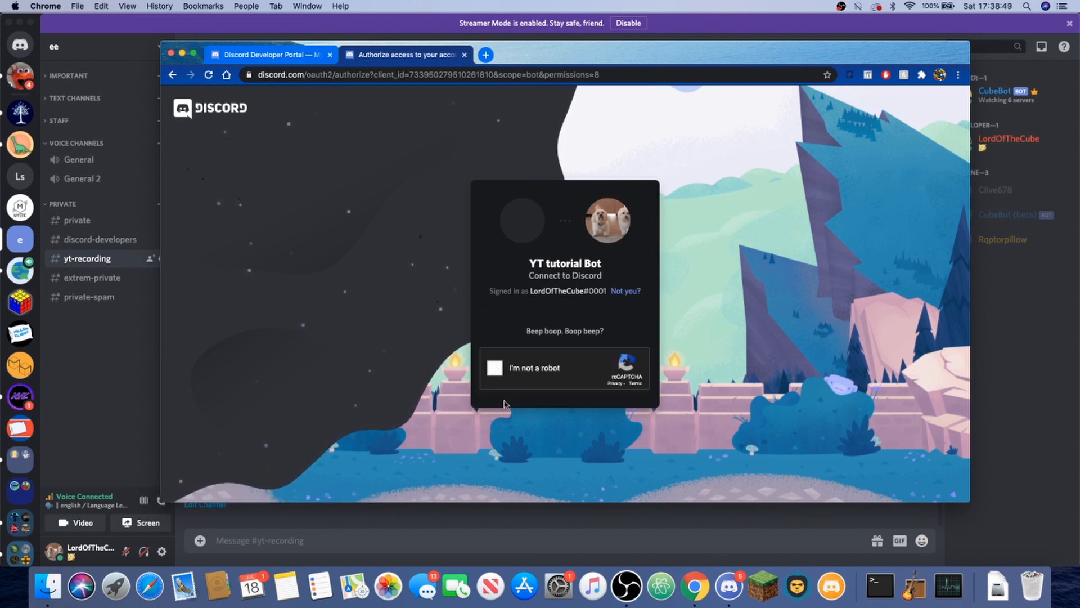
click(496, 369)
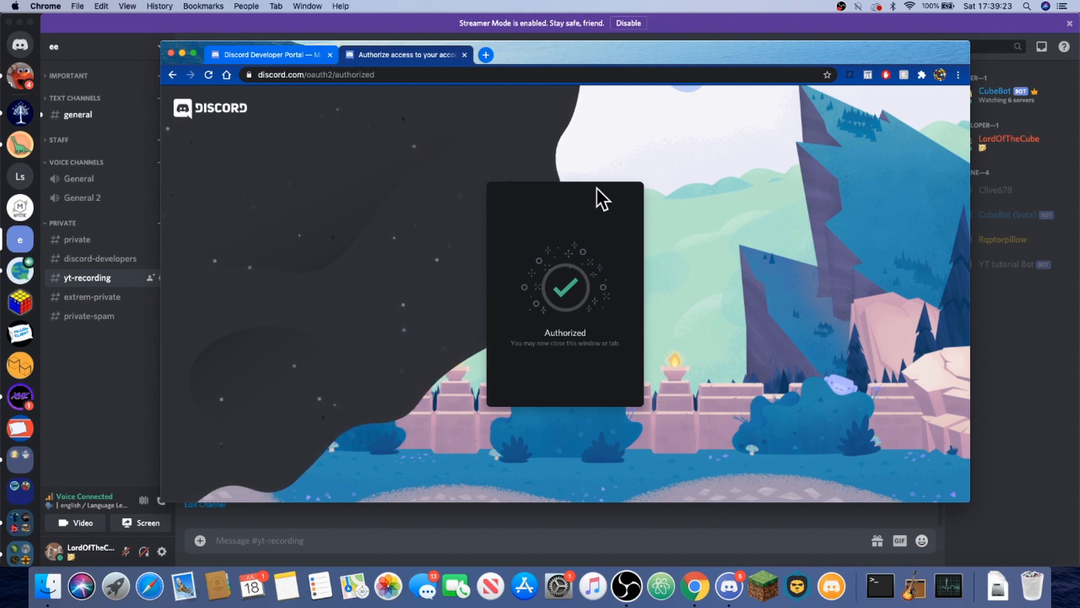
click(1061, 77)
click(1006, 264)
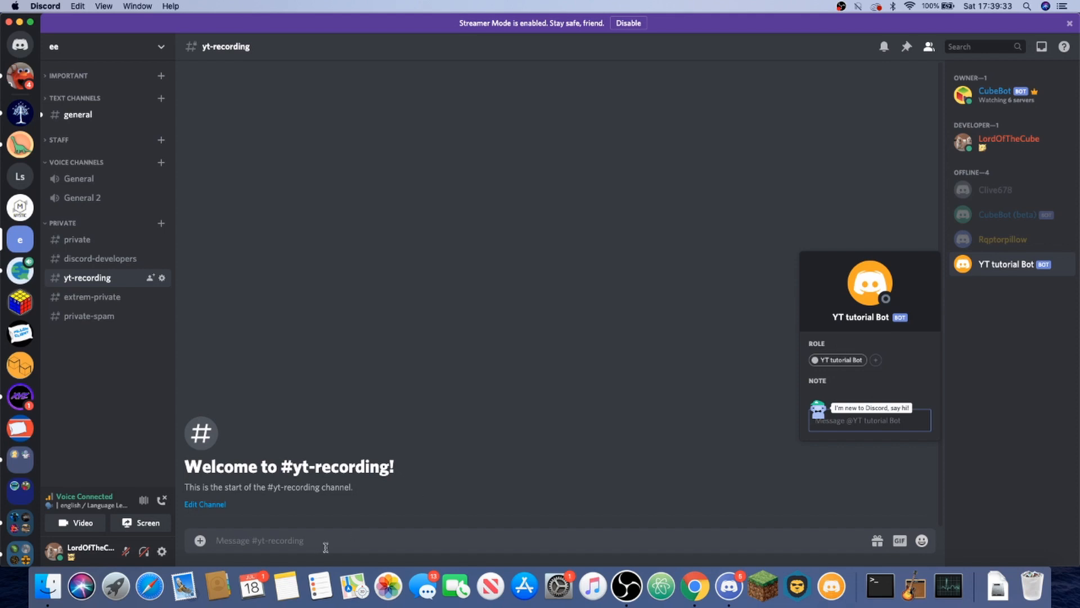
click(566, 397)
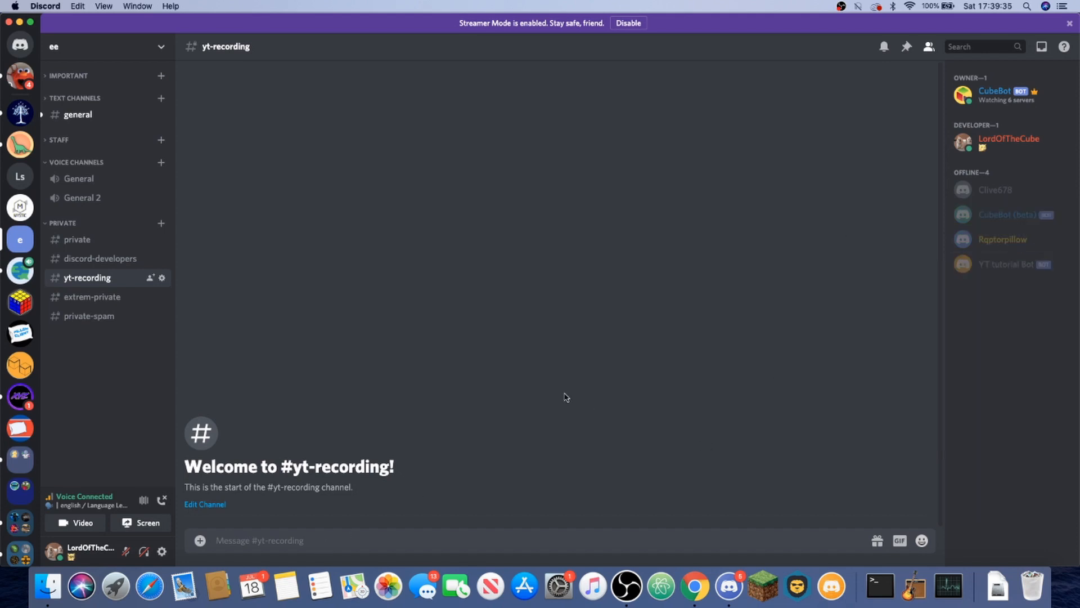